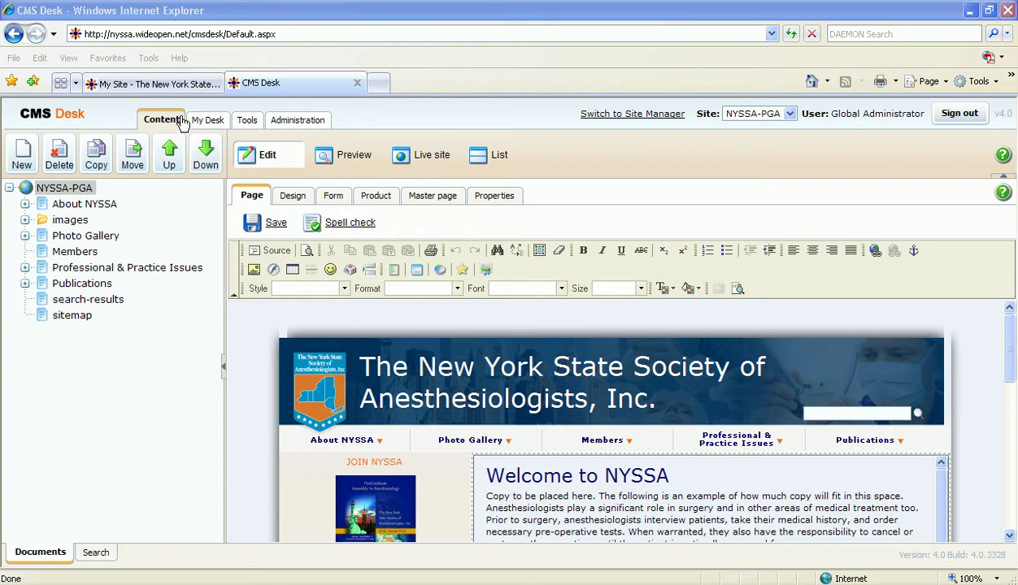
Step: Switch CMS Desk to the Administration tab to see its section overview
click(308, 124)
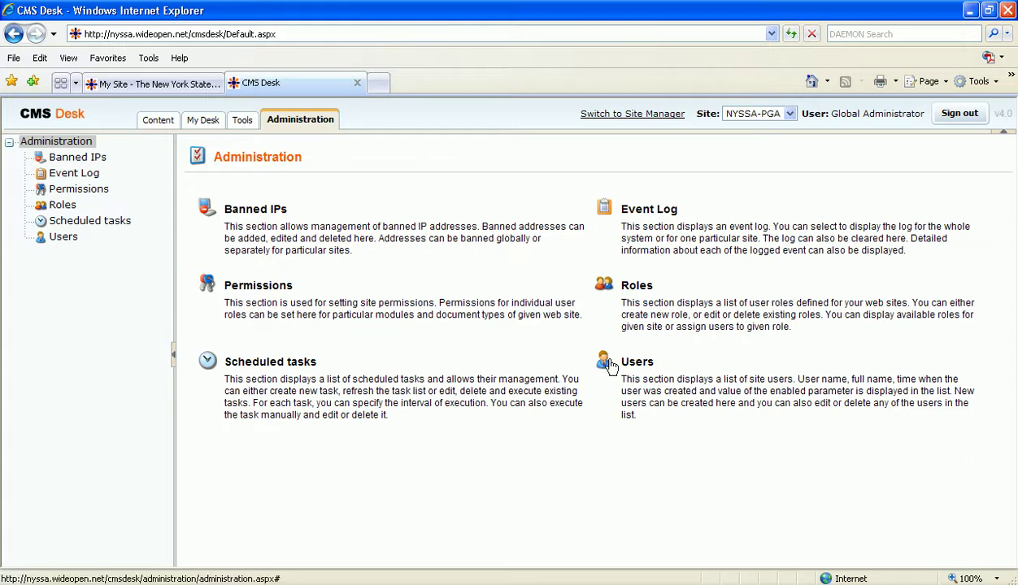
Step: Go to the Users list and open the editor user's Manage user roles dialog
click(605, 362)
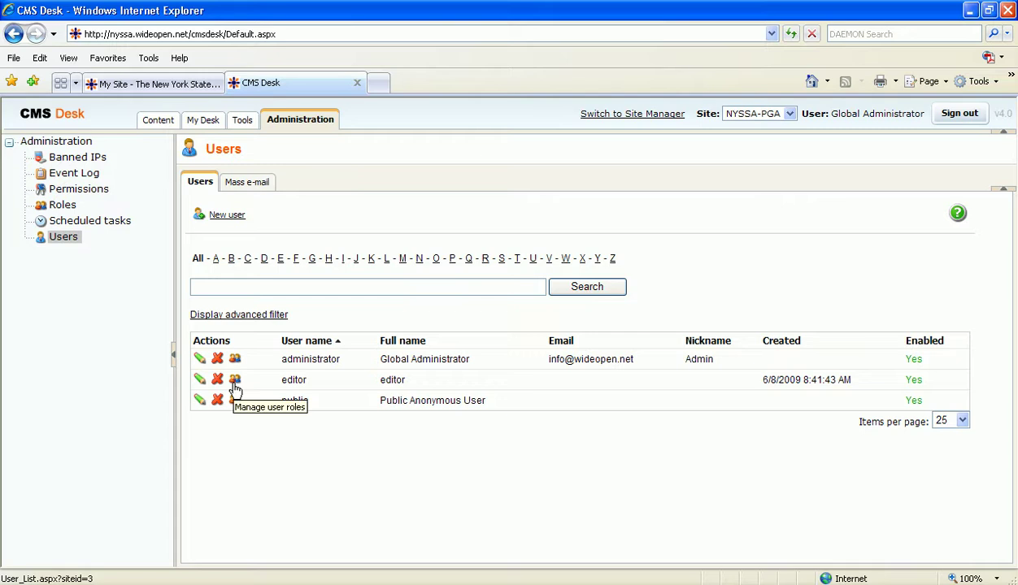
click(240, 387)
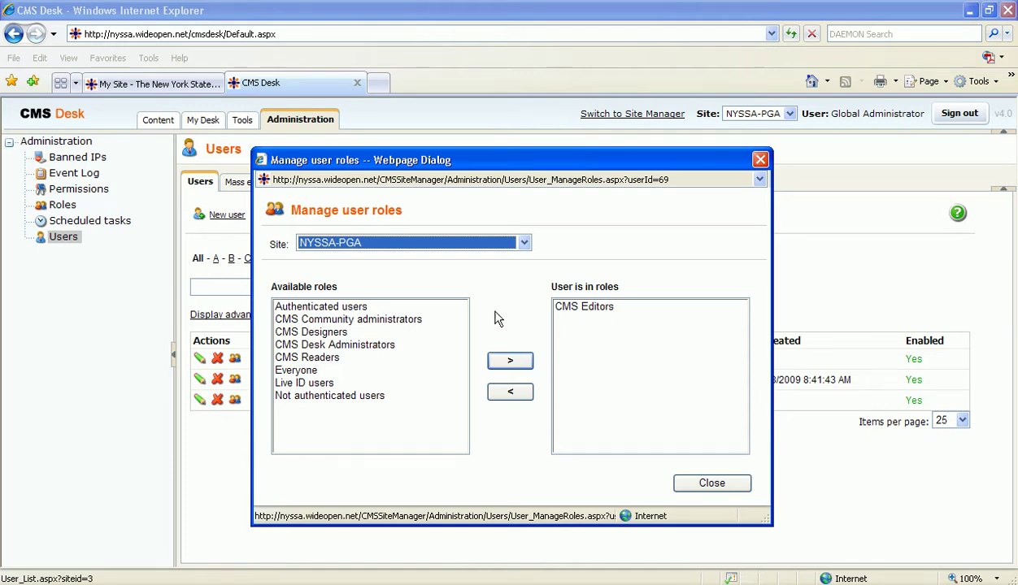
Step: Add CMS Desk Administrators to the editor's roles, remove it again, and close the dialog
click(349, 347)
click(504, 362)
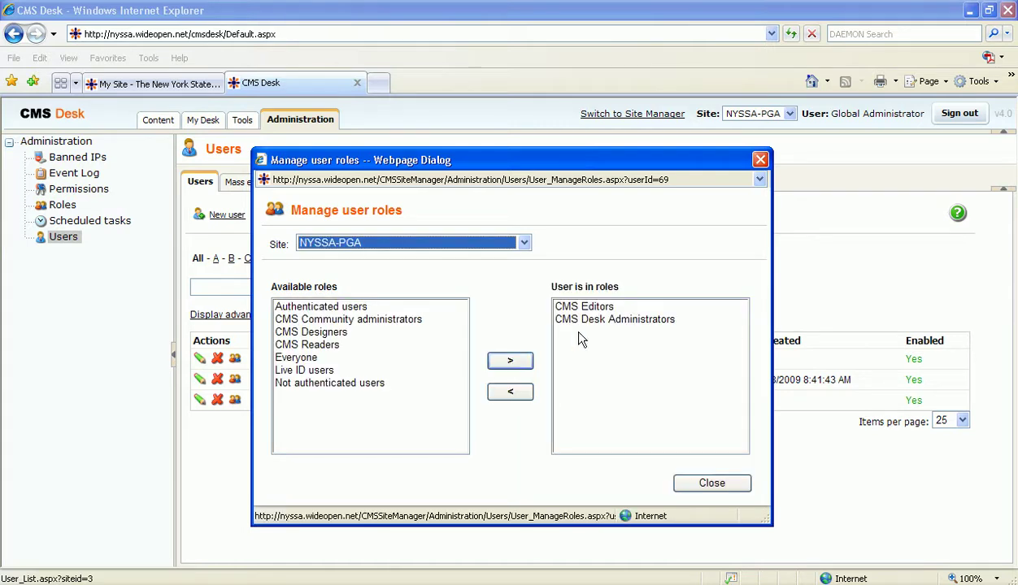
click(592, 323)
click(509, 393)
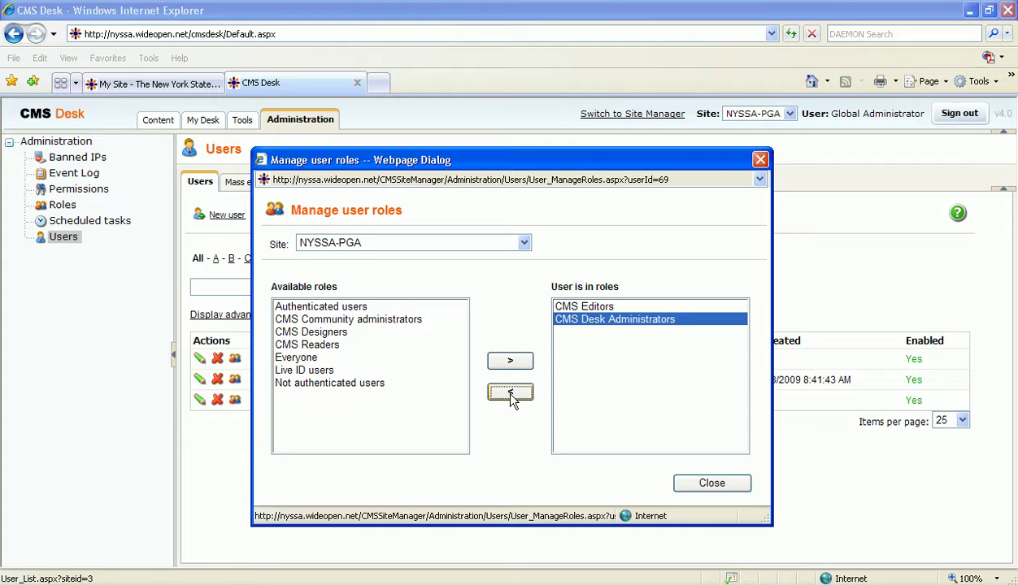
click(712, 484)
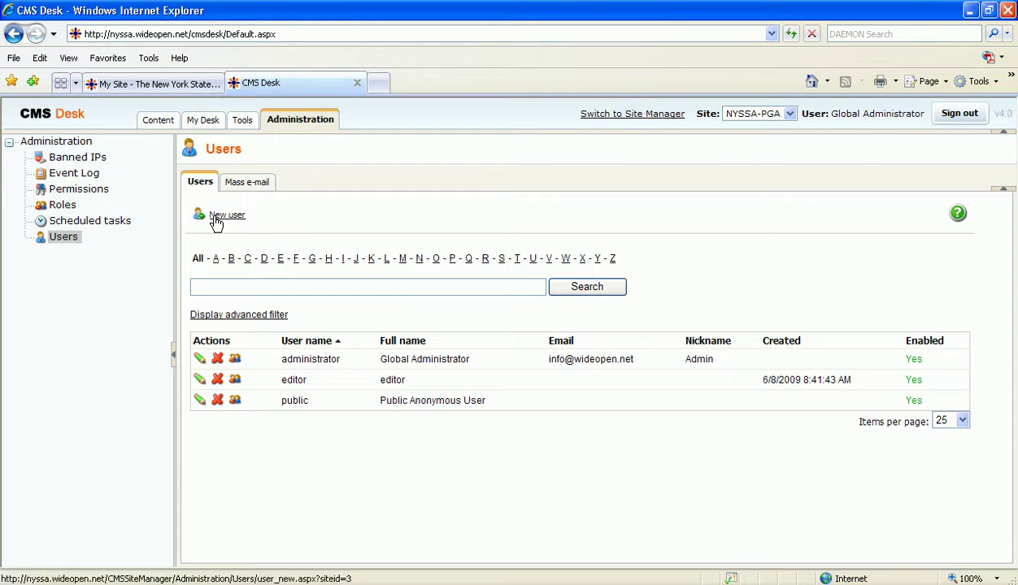
Step: Start a new user named TempUser with full name Mr. Temp User and an e-mail address
click(230, 218)
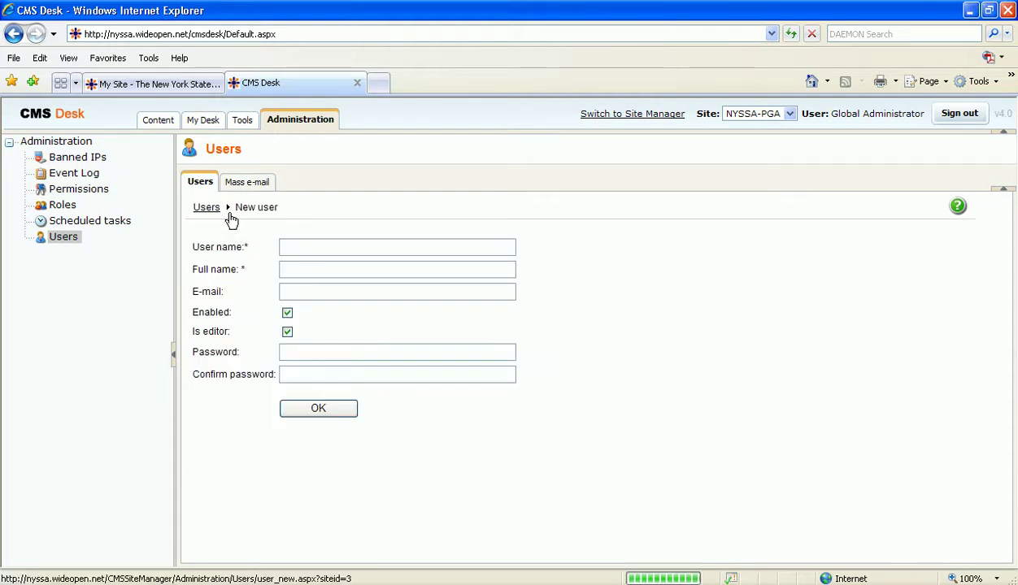
click(303, 249)
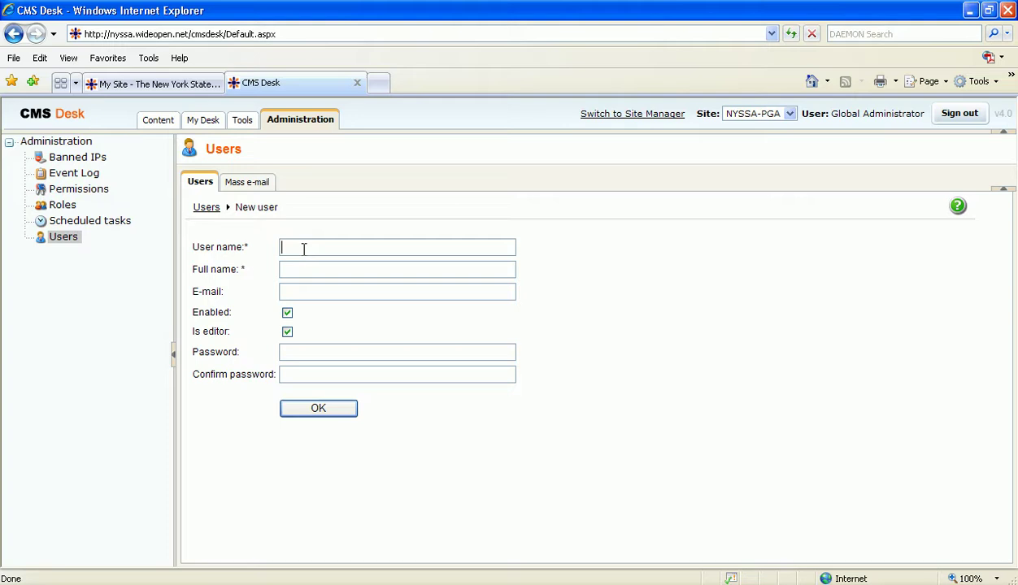
text(TempUser)
key(Tab)
text(S)
key(BackSpace)
text(Mr. Tem)
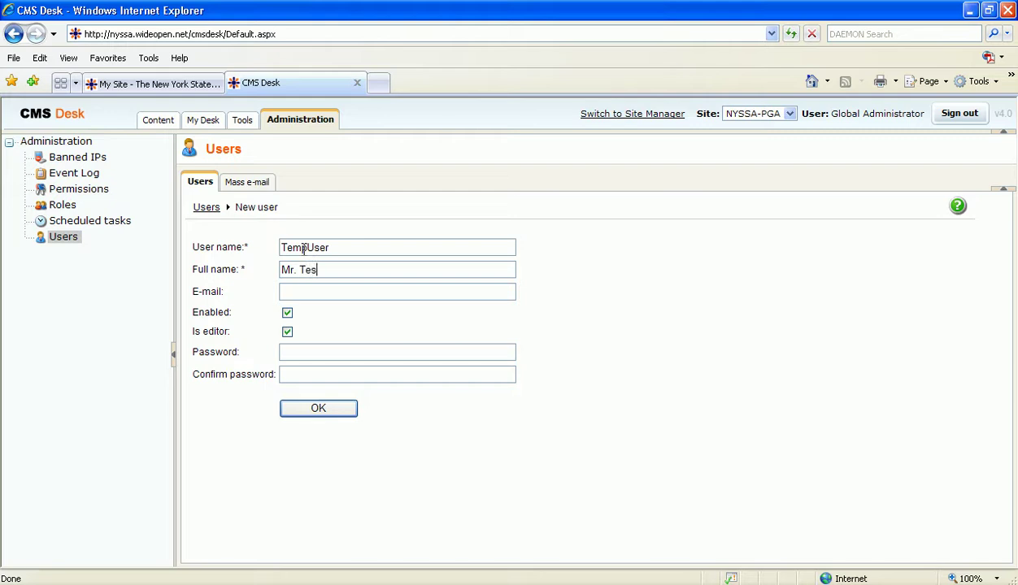
text(p User)
key(Tab)
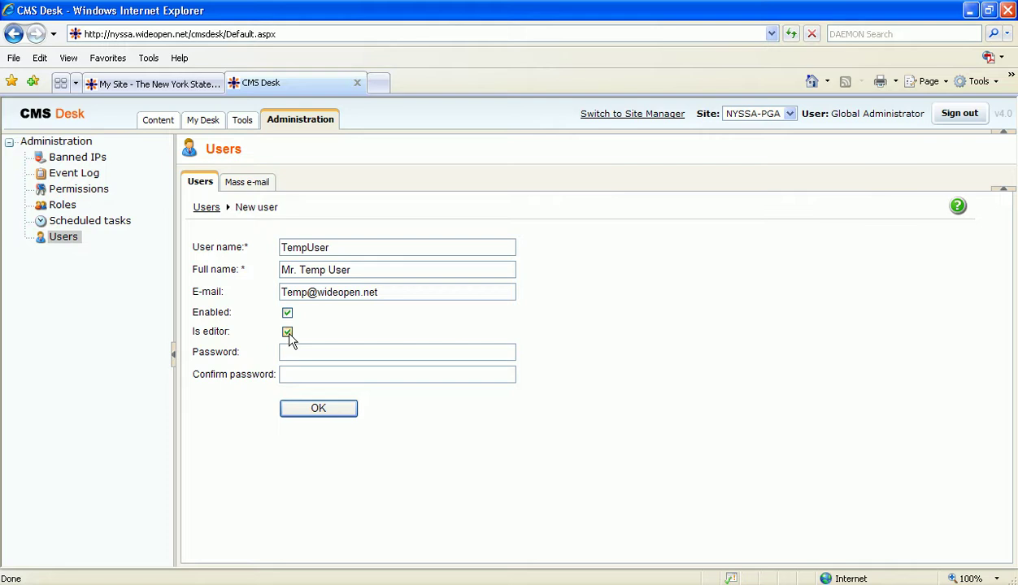
Step: Set the Is editor option, enter and confirm the account password, and save the user
click(288, 333)
click(294, 358)
text(temp)
click(376, 375)
text(temp)
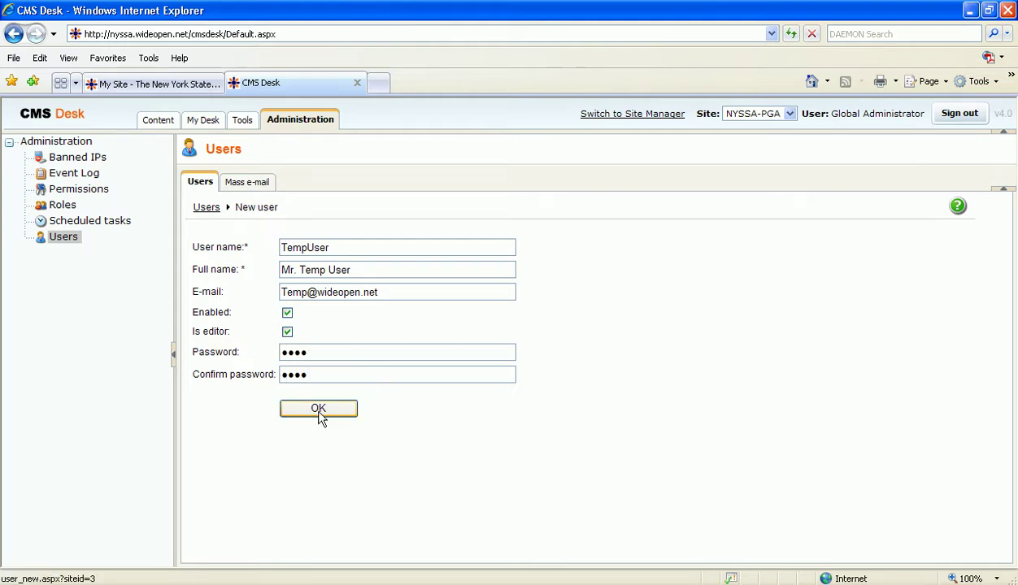
click(318, 410)
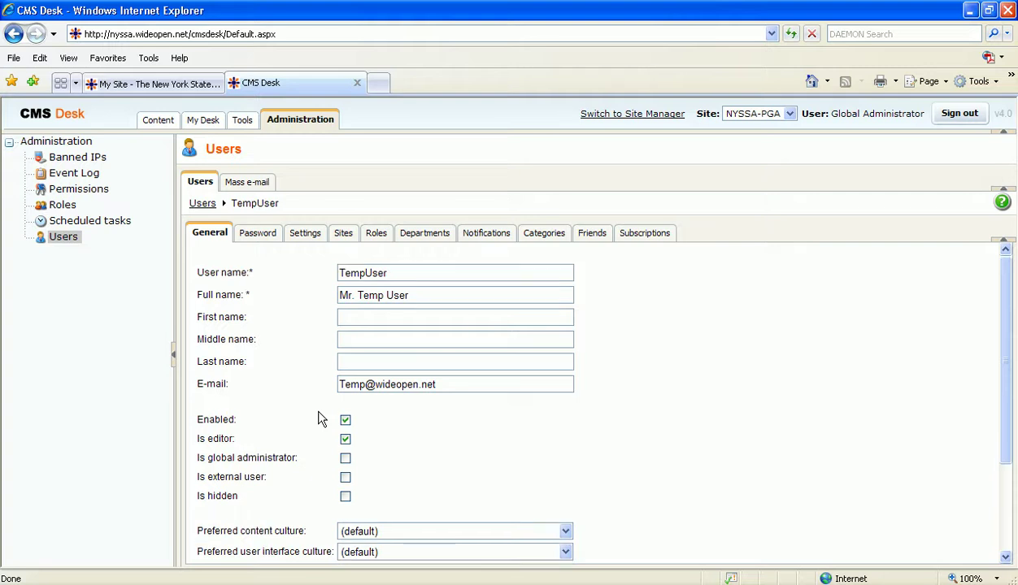
Step: Scroll through TempUser's General details, including its 6/30/2009 9:21:55 AM creation time, and back up
scroll(322, 417, down, 1)
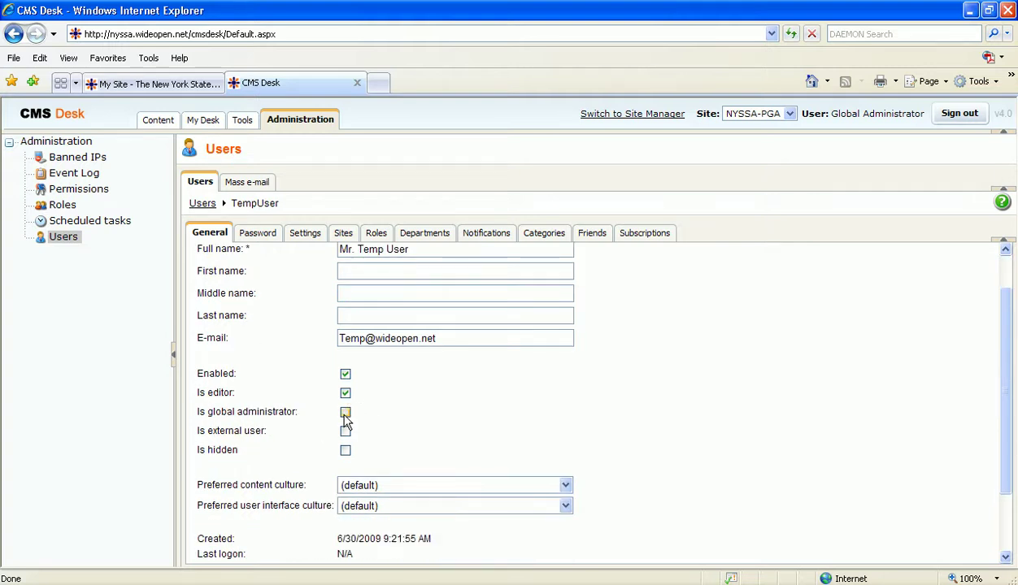
scroll(369, 488, down, 2)
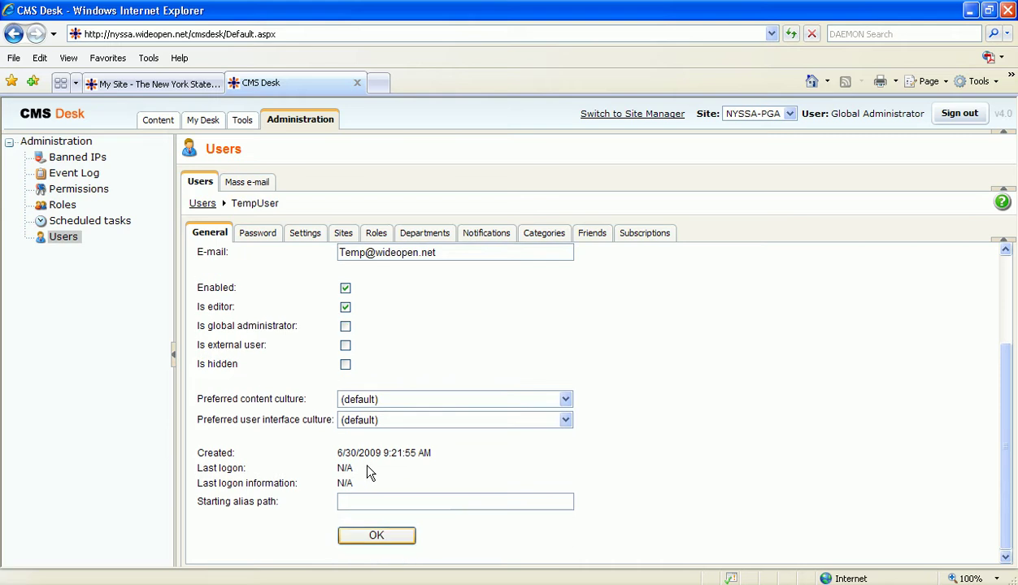
scroll(359, 468, up, 3)
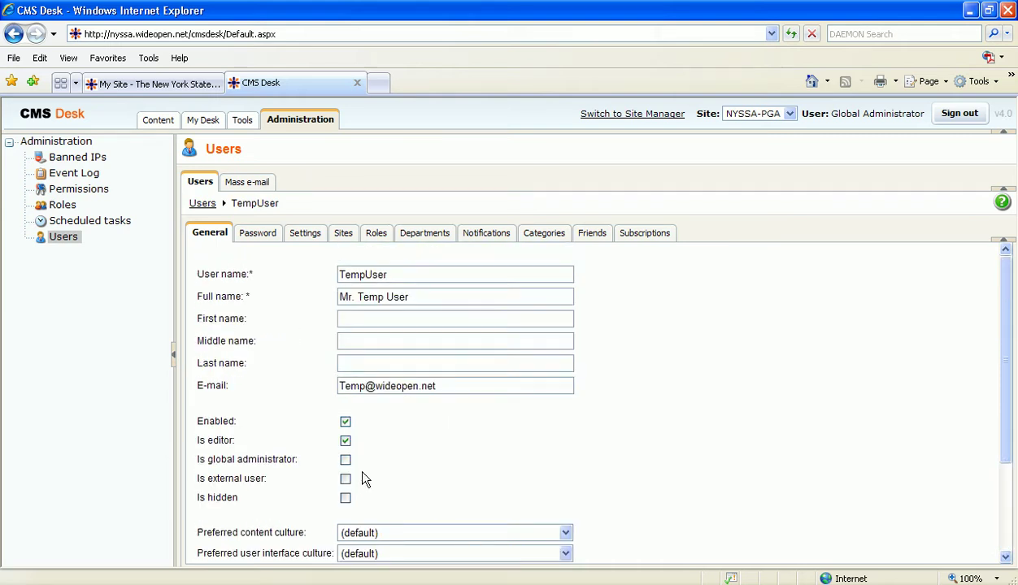
click(269, 236)
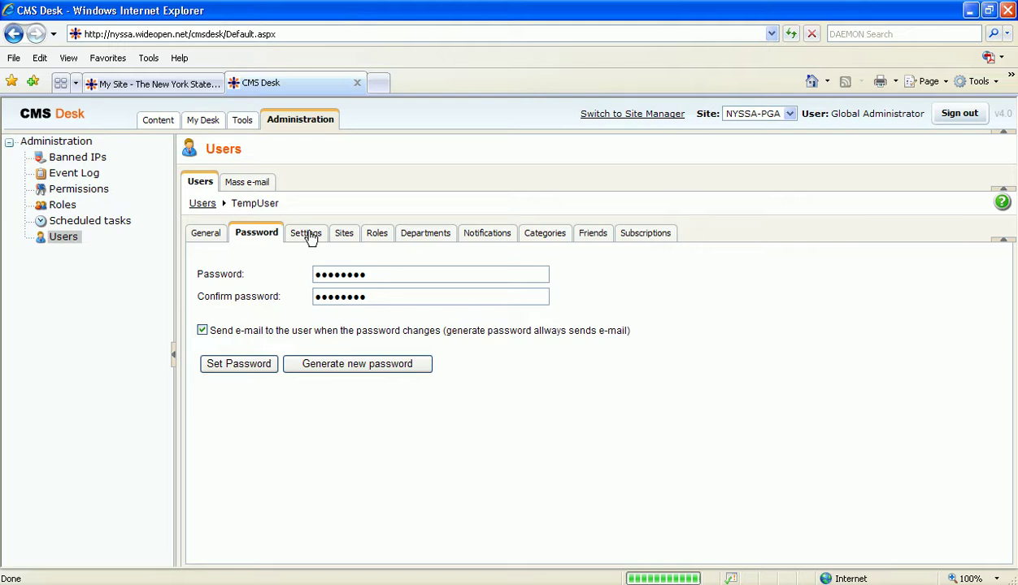
click(306, 234)
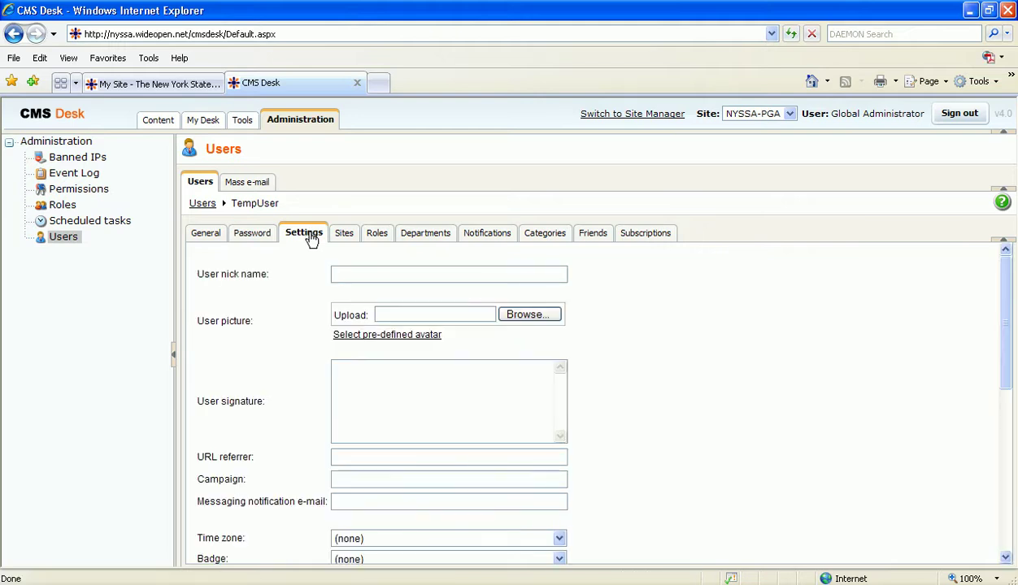
scroll(336, 359, down, 6)
scroll(375, 334, up, 6)
click(343, 234)
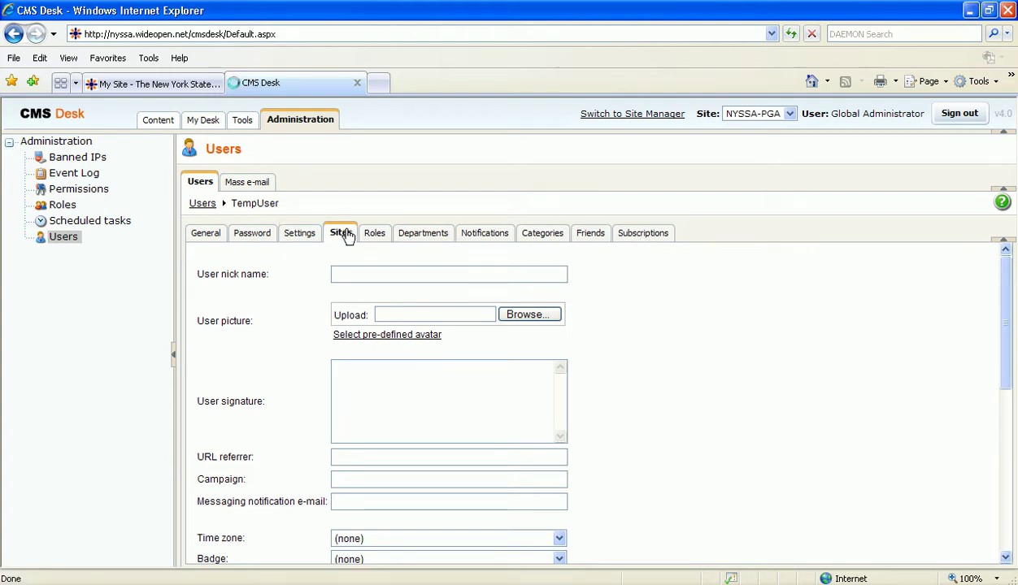
click(206, 236)
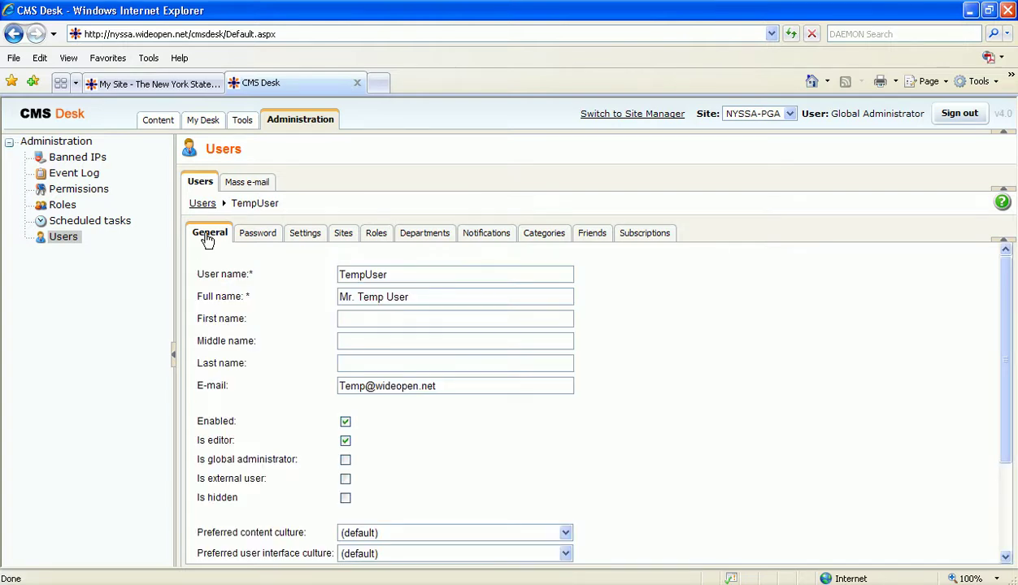
scroll(256, 340, down, 2)
scroll(268, 366, up, 2)
Step: Return to the Users list and delete the TempUser row, confirming with OK
click(202, 204)
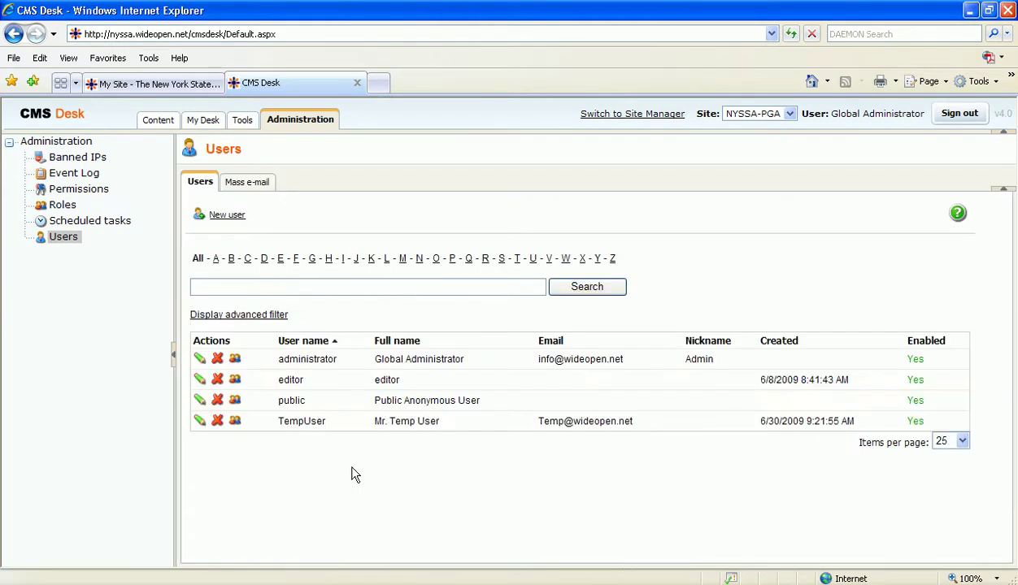
click(218, 421)
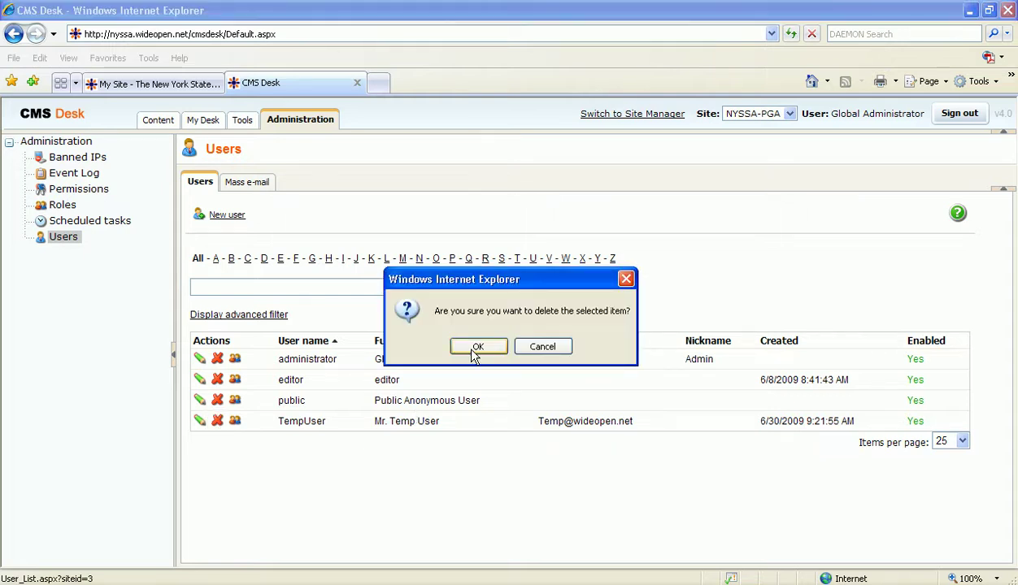
click(472, 348)
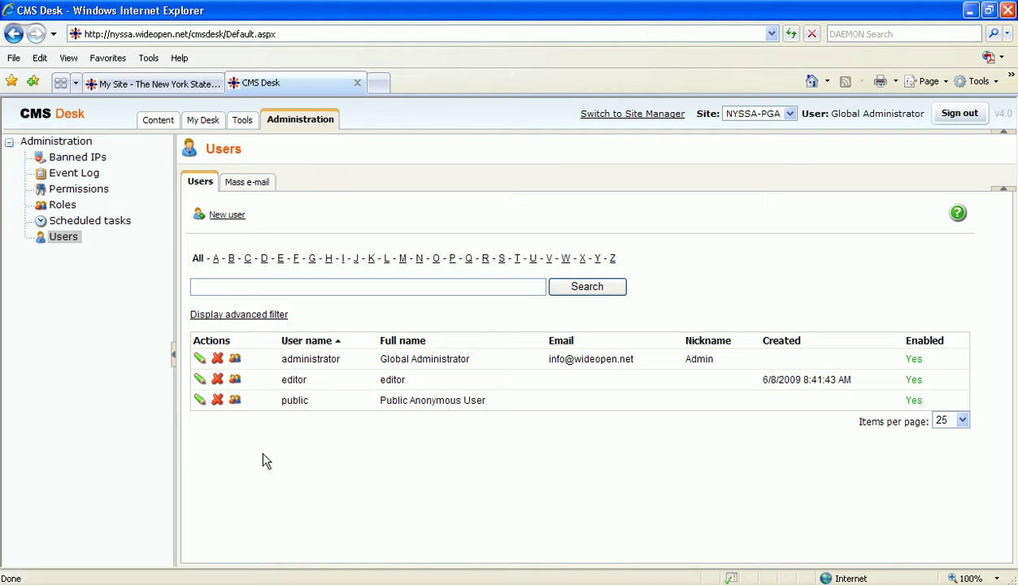